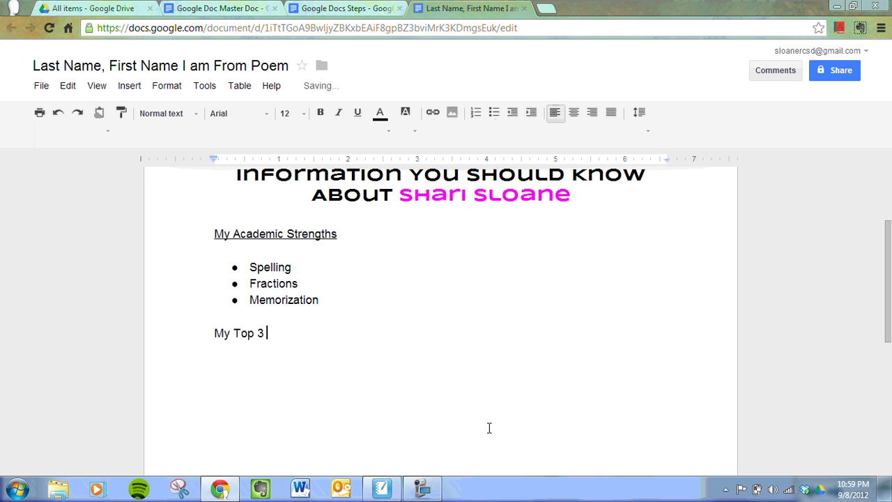
Complete the heading 'My Top 3 Dream Concerts' and underline it
{"action": "type", "text": "Concerts"}
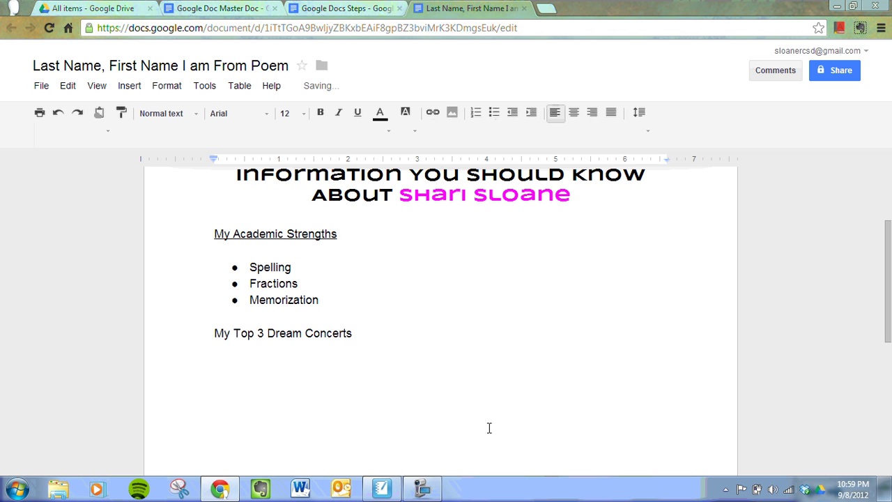
{"action": "left_click", "coordinate": [367, 339]}
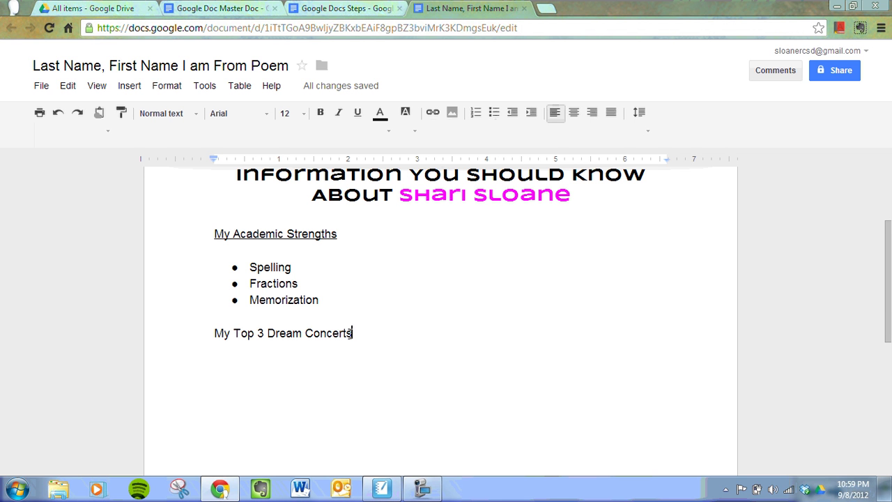
{"action": "left_click_drag", "start_coordinate": [351, 335], "coordinate": [229, 324]}
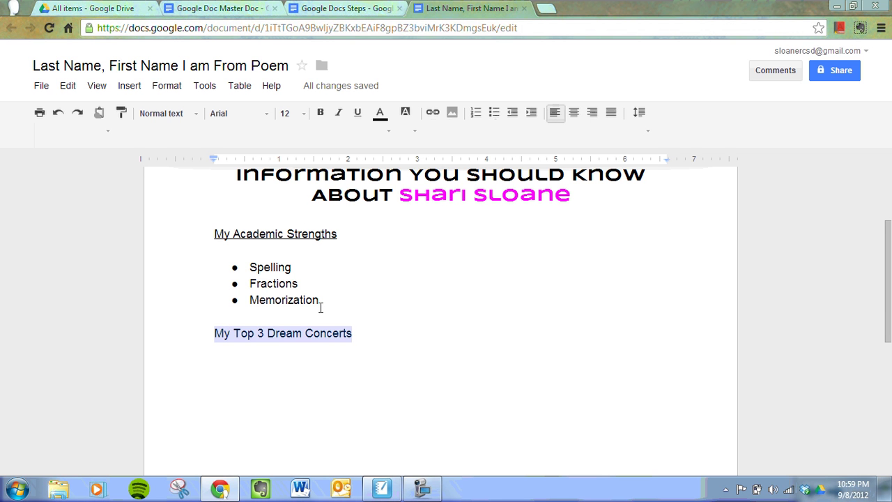
{"action": "key", "text": "ctrl+u"}
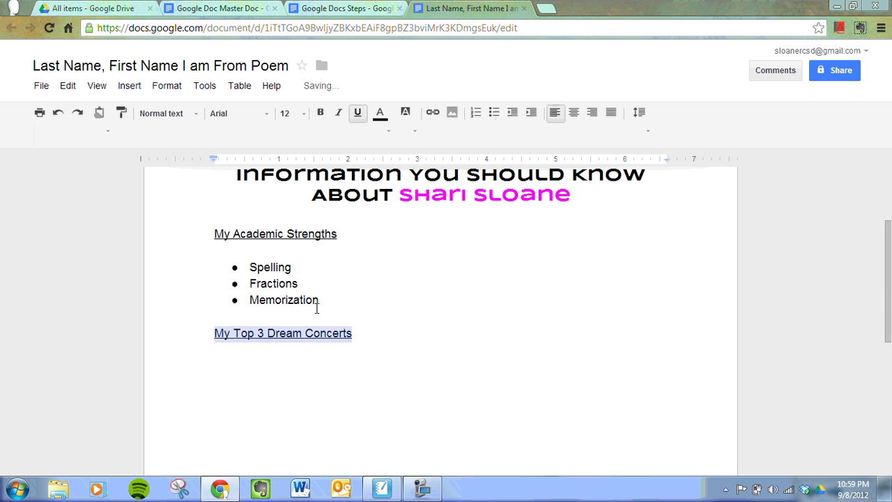
List Madonna, Justin Bieber and Alicia Keys on separate lines below the heading, correcting 'Keyes'
{"action": "left_click", "coordinate": [243, 368]}
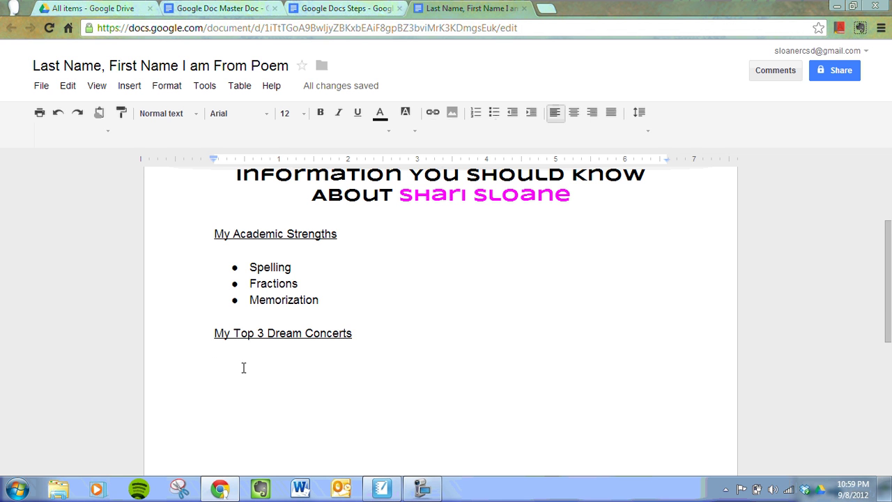
{"action": "type", "text": "Madonna"}
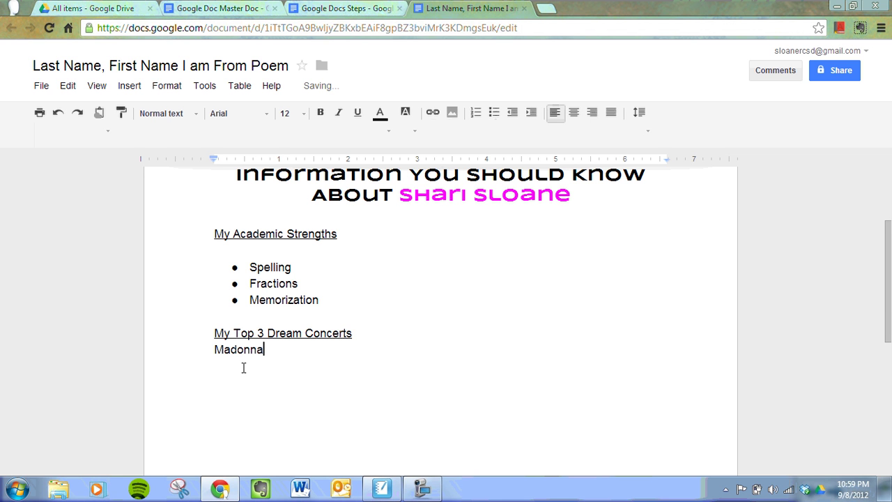
{"action": "key", "text": "Return"}
{"action": "type", "text": "Justin Bieber"}
{"action": "key", "text": "Return"}
{"action": "type", "text": "Alicia Keyes"}
{"action": "key", "text": "BackSpace"}
{"action": "key", "text": "BackSpace"}
{"action": "type", "text": "s"}
{"action": "key", "text": "Return"}
{"action": "key", "text": "Return"}
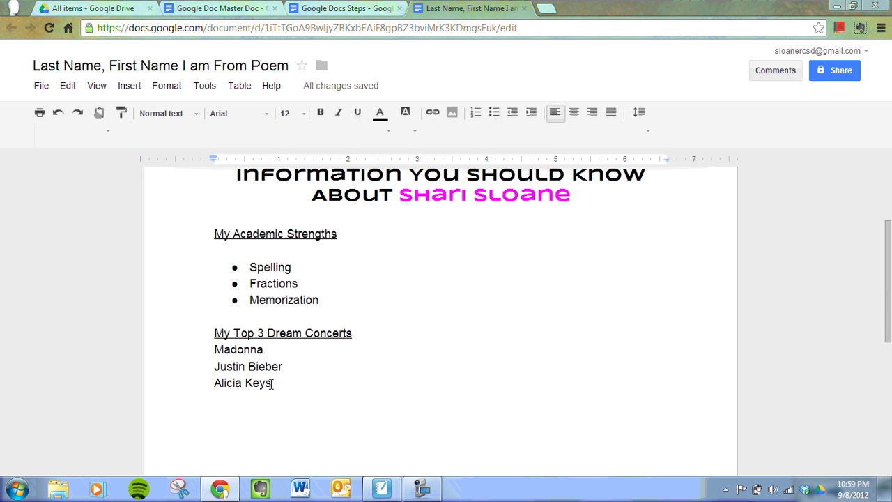
Number the Madonna, Justin Bieber and Alicia Keys lines as a 1–3 list
{"action": "left_click_drag", "start_coordinate": [269, 384], "coordinate": [214, 351]}
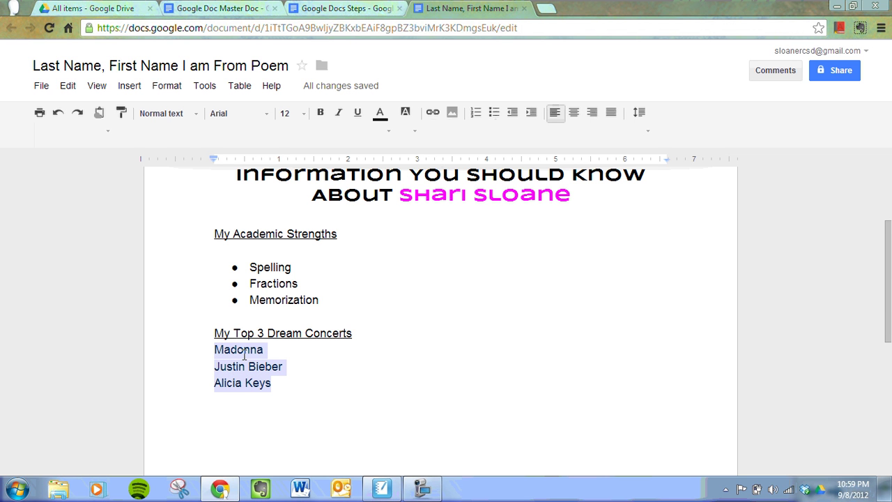
{"action": "left_click", "coordinate": [477, 115]}
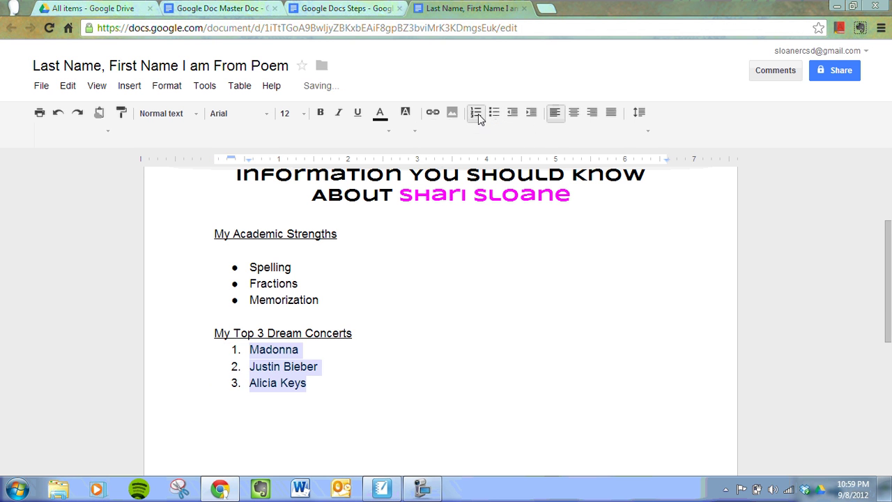
{"action": "left_click", "coordinate": [292, 430]}
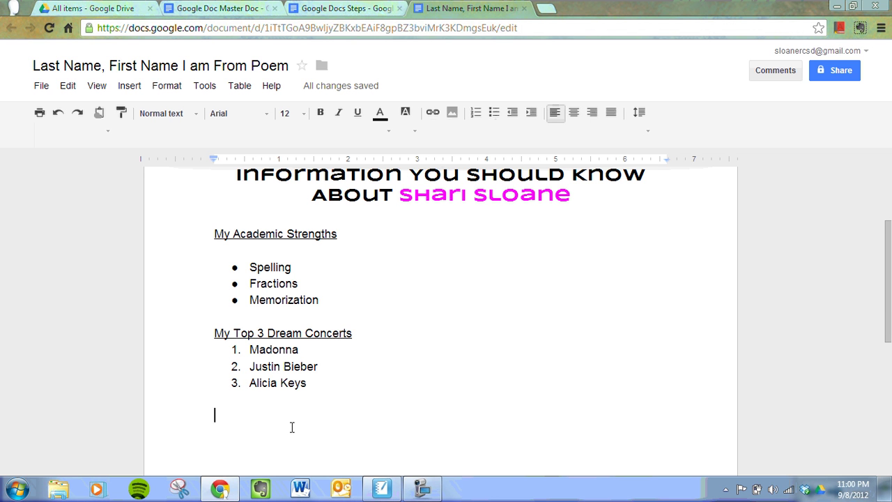
Comment on Justin Bieber: 'This is my dream concert because my son would love it, and, of course, he would be my date.'
{"action": "left_click_drag", "start_coordinate": [325, 366], "coordinate": [249, 368]}
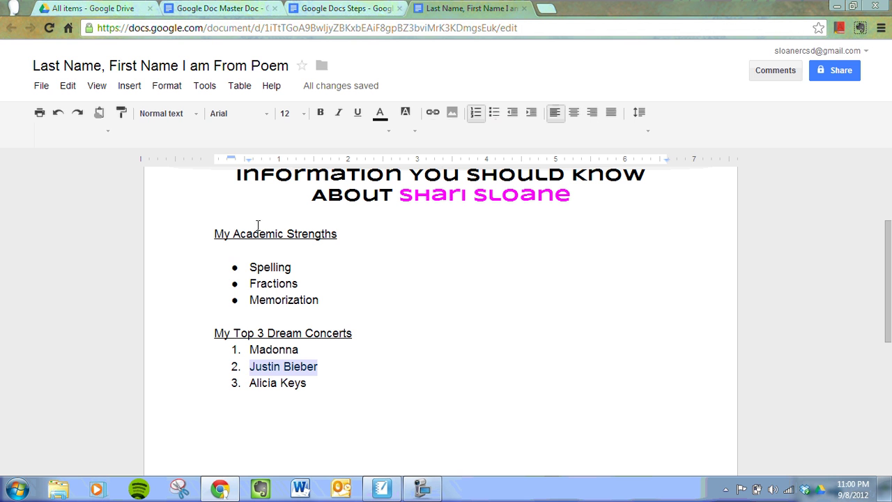
{"action": "left_click", "coordinate": [130, 86]}
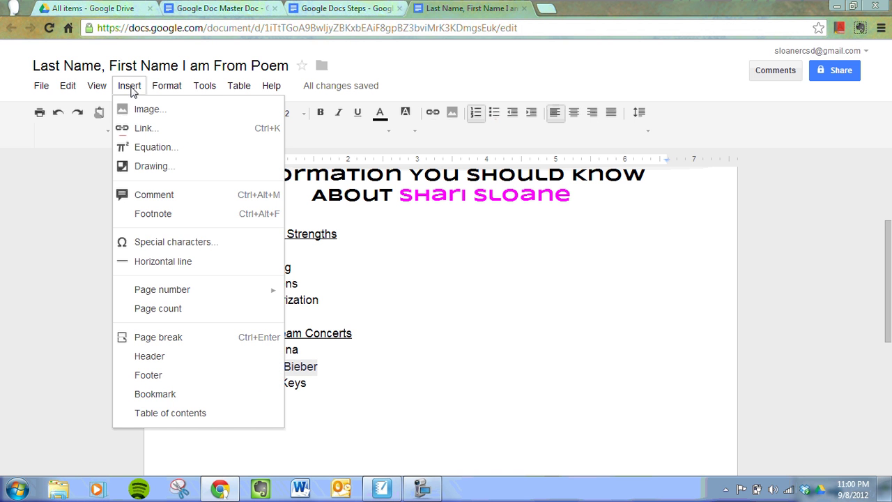
{"action": "left_click", "coordinate": [161, 197]}
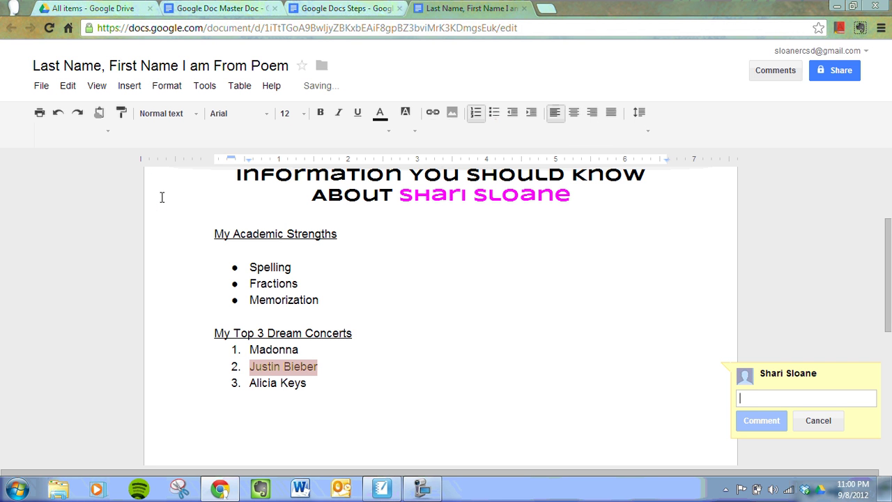
{"action": "type", "text": "This "}
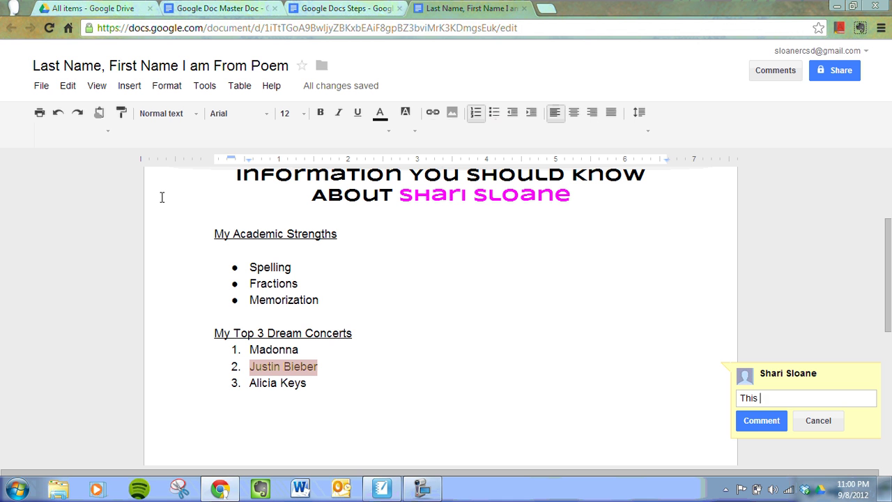
{"action": "type", "text": "is my dream concert beca"}
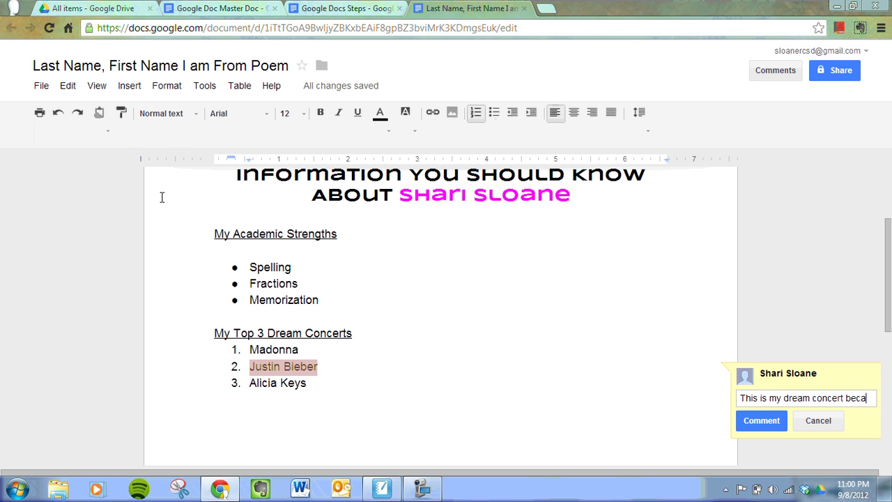
{"action": "type", "text": "use my son "}
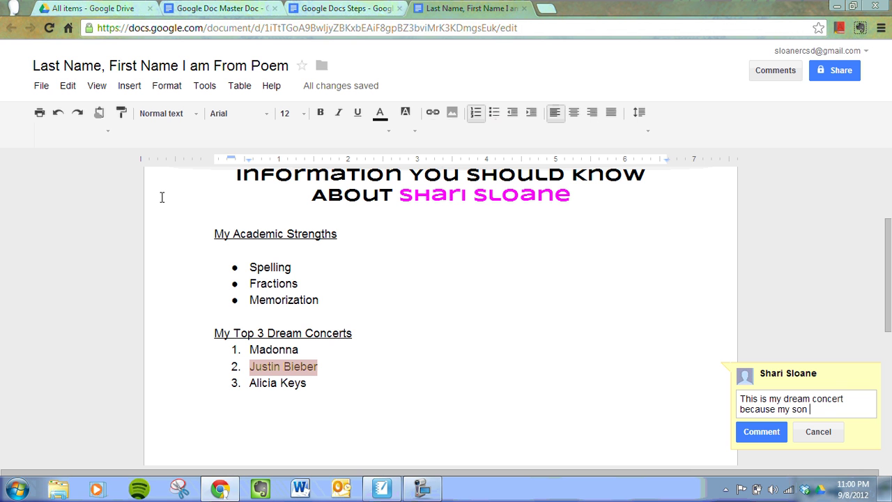
{"action": "type", "text": "would love it, and"}
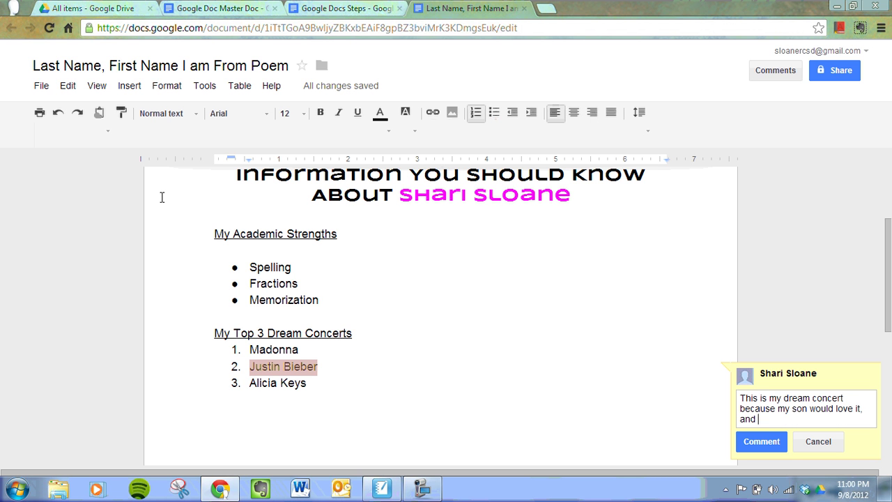
{"action": "key", "text": "BackSpace"}
{"action": "type", "text": ", of cours,"}
{"action": "key", "text": "BackSpace"}
{"action": "key", "text": "BackSpace"}
{"action": "type", "text": "e, he would be"}
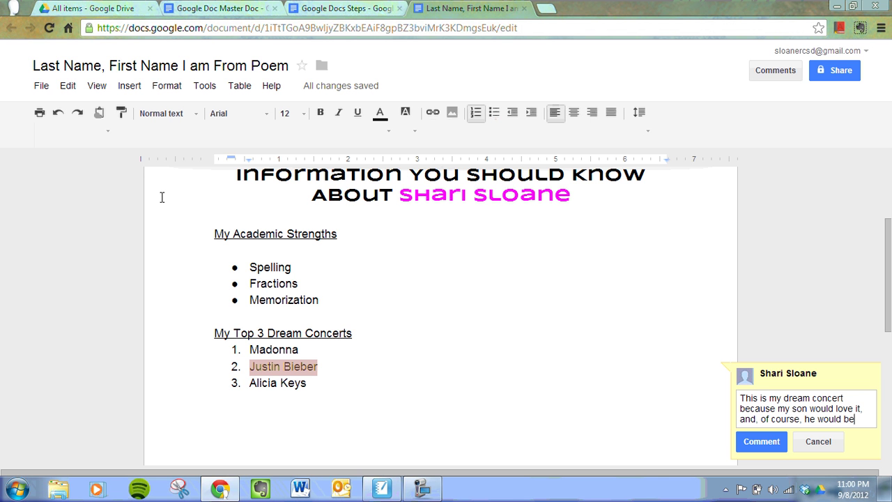
{"action": "type", "text": " my date."}
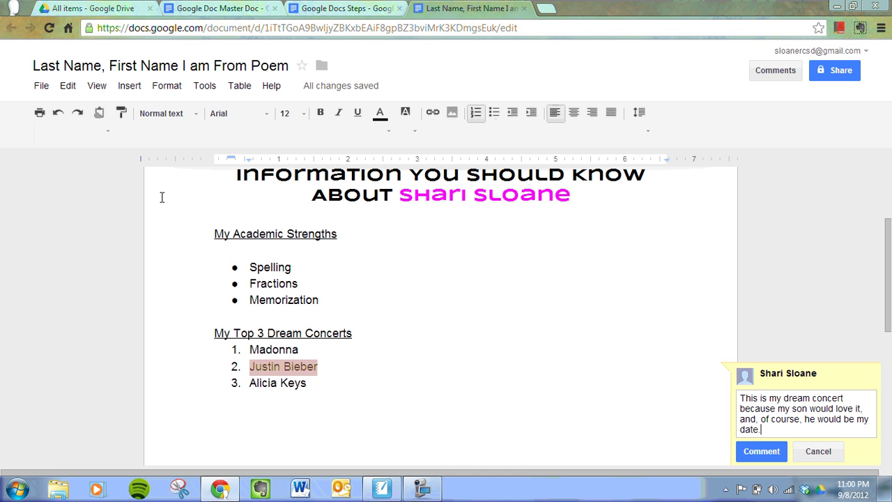
{"action": "left_click", "coordinate": [762, 451]}
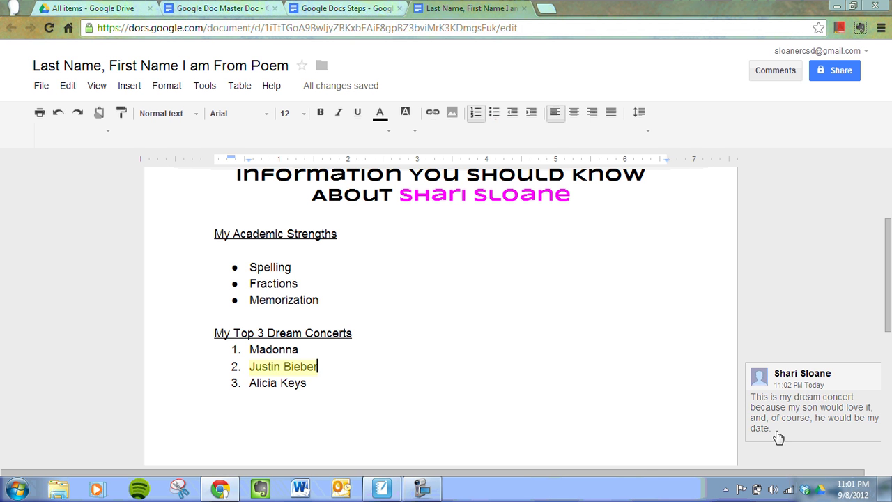
{"action": "left_click", "coordinate": [314, 333]}
{"action": "left_click", "coordinate": [282, 299]}
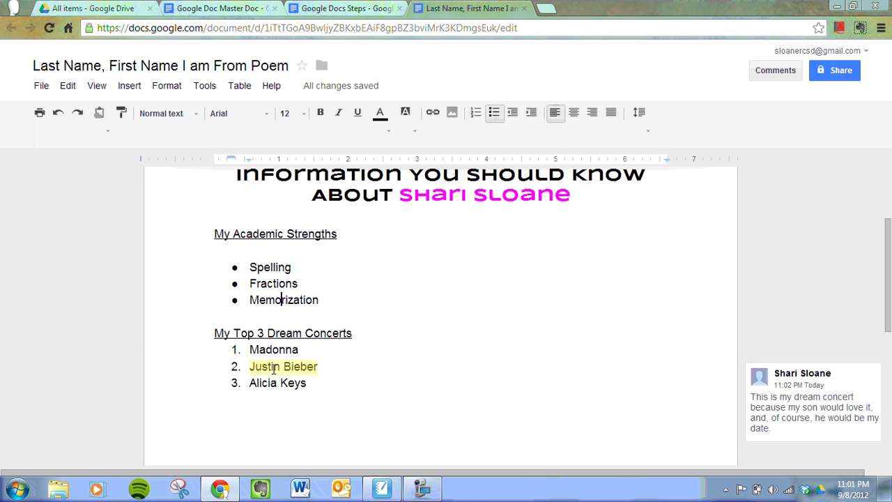
{"action": "left_click", "coordinate": [805, 415]}
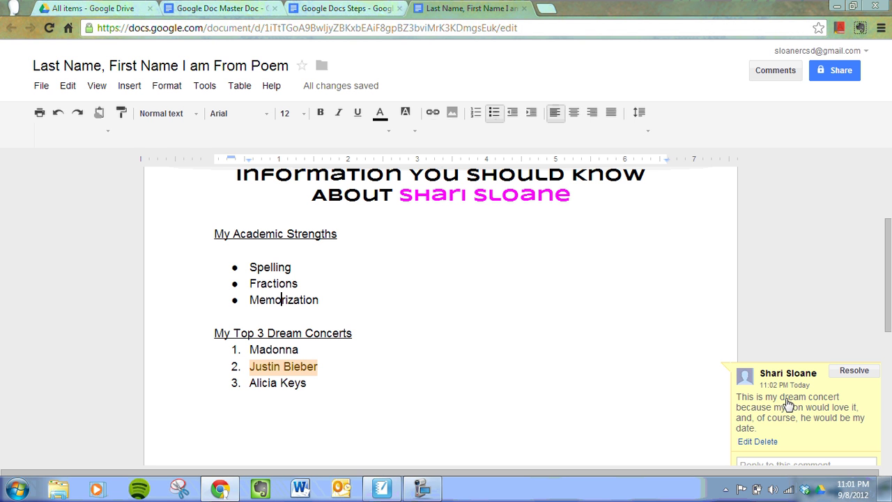
{"action": "left_click", "coordinate": [311, 391]}
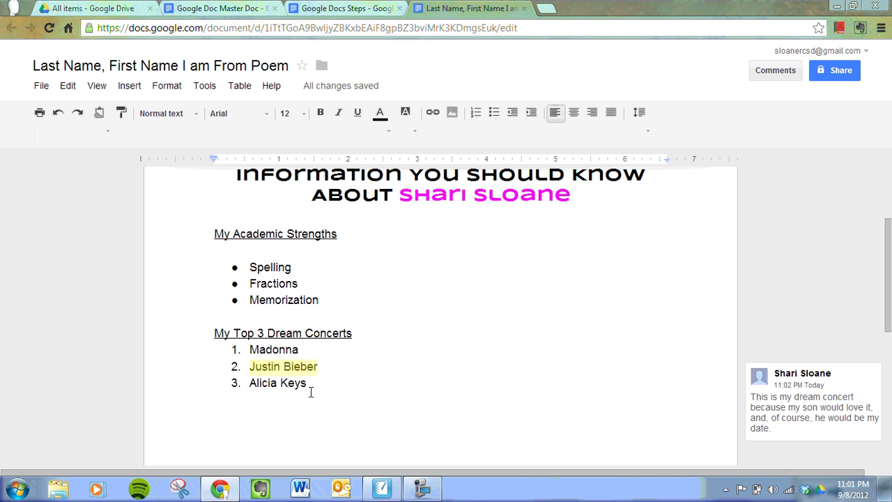
{"action": "left_click", "coordinate": [315, 368]}
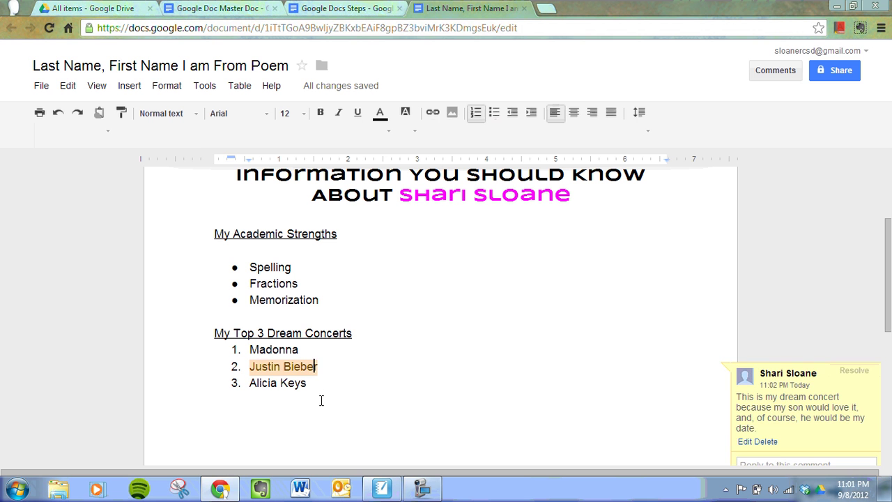
{"action": "left_click", "coordinate": [322, 400]}
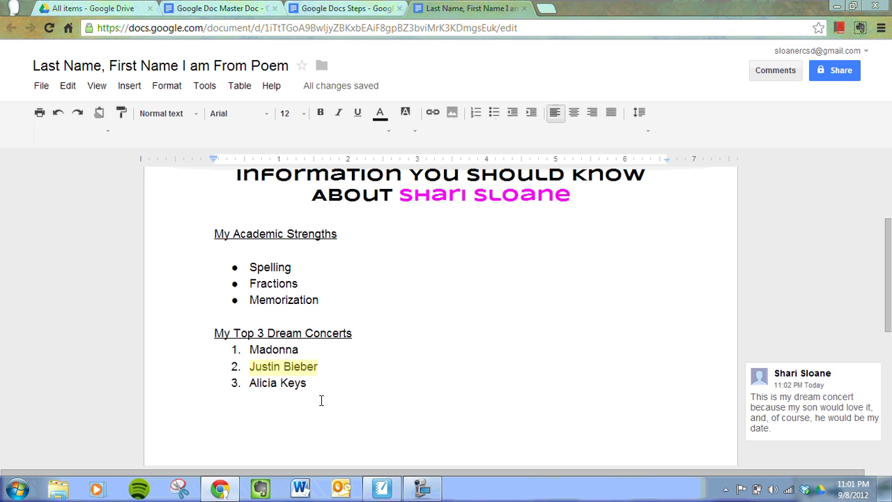
Add the heading 'My Academic Weaknesses' and underline it
{"action": "type", "text": "My Ac"}
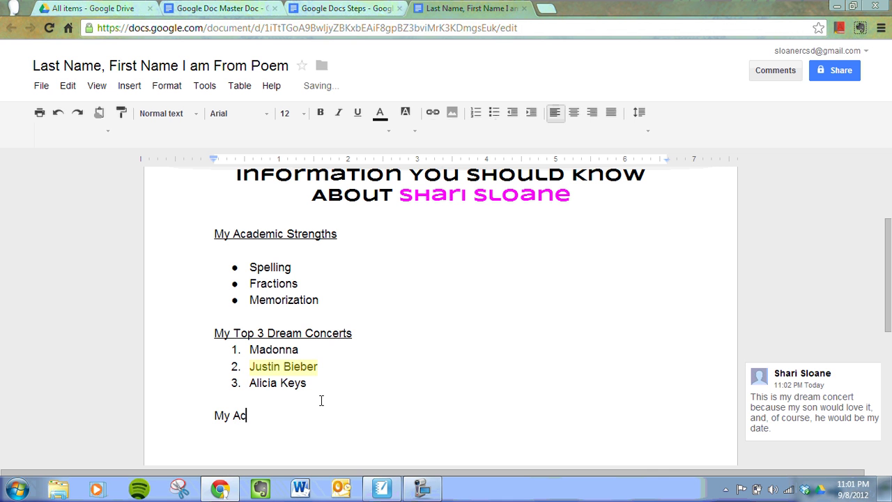
{"action": "type", "text": "ademic Wea"}
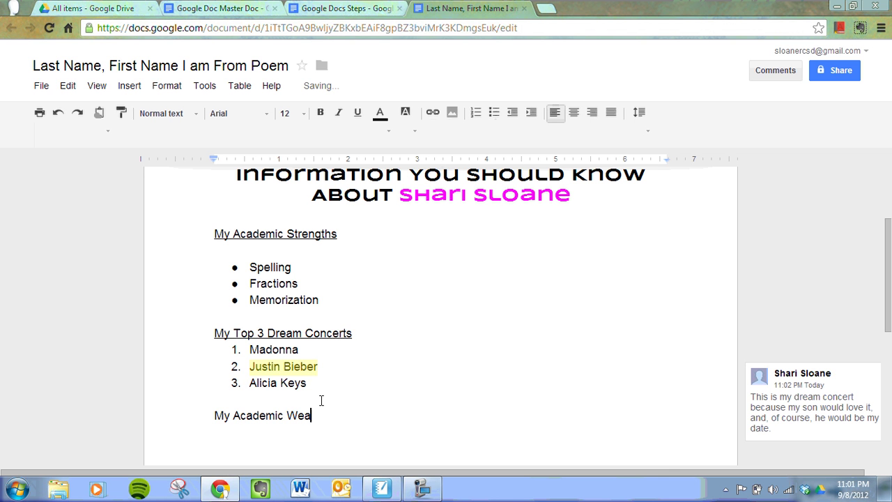
{"action": "type", "text": "knesses"}
{"action": "left_click_drag", "start_coordinate": [357, 415], "coordinate": [217, 416]}
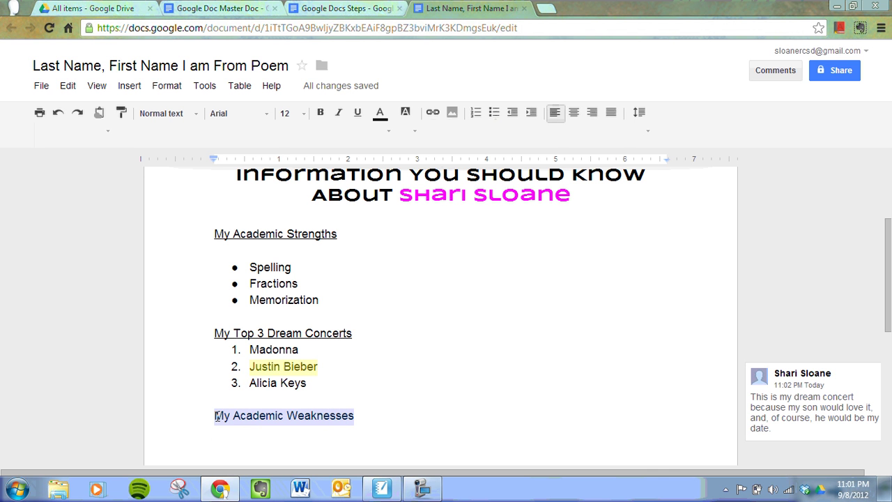
{"action": "key", "text": "ctrl+u"}
List Attendance, Deadlines and Effort on separate lines below the heading
{"action": "left_click", "coordinate": [233, 439]}
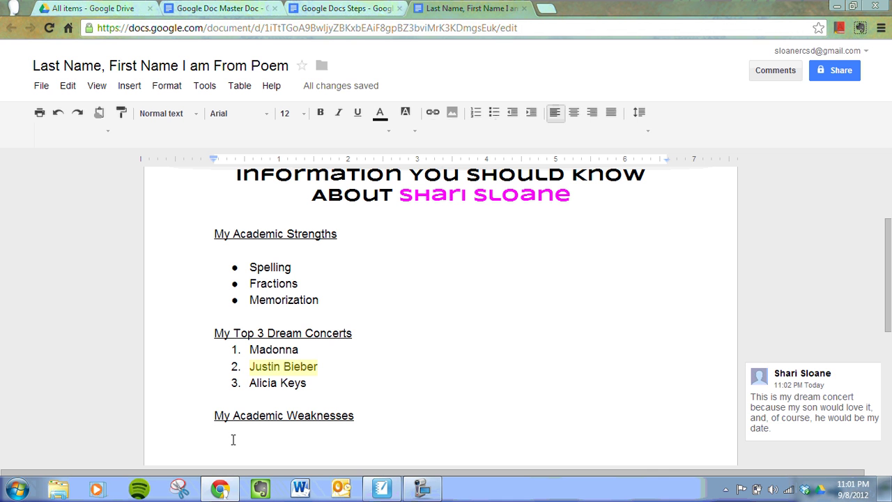
{"action": "type", "text": "Attenda"}
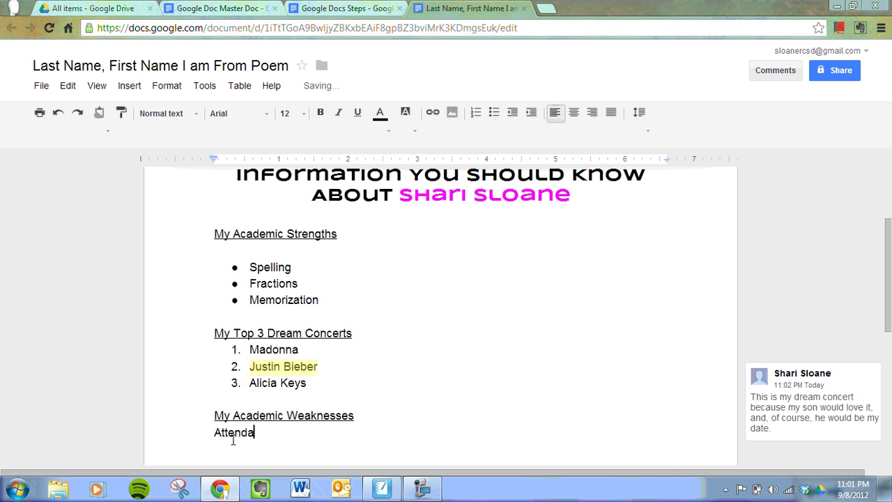
{"action": "type", "text": "nce"}
{"action": "key", "text": "Return"}
{"action": "type", "text": "Deadlines"}
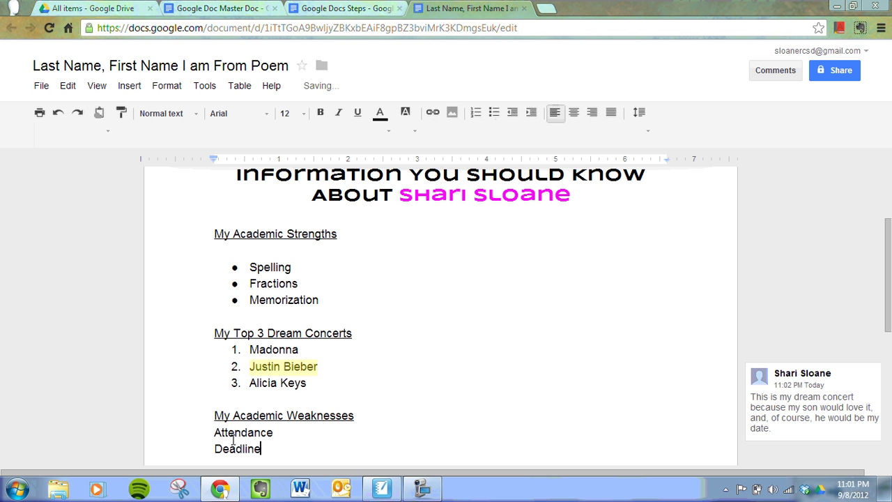
{"action": "key", "text": "Return"}
{"action": "type", "text": "Effort"}
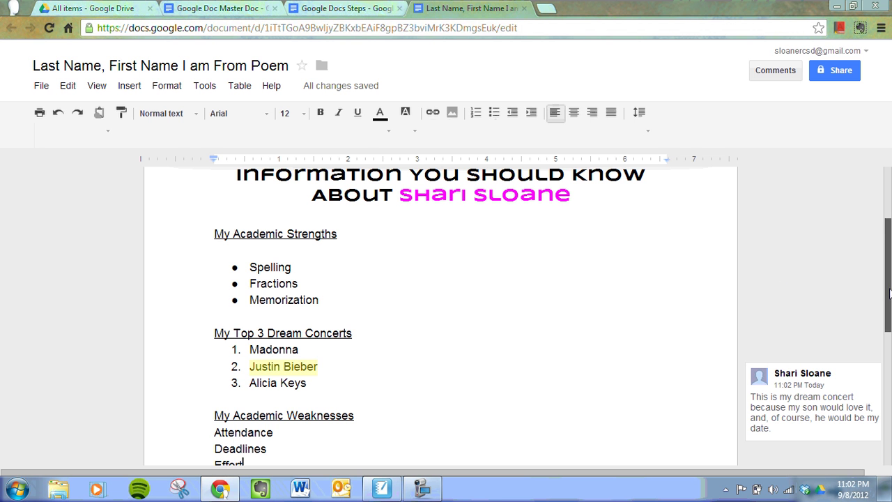
{"action": "left_click_drag", "start_coordinate": [889, 292], "coordinate": [889, 318]}
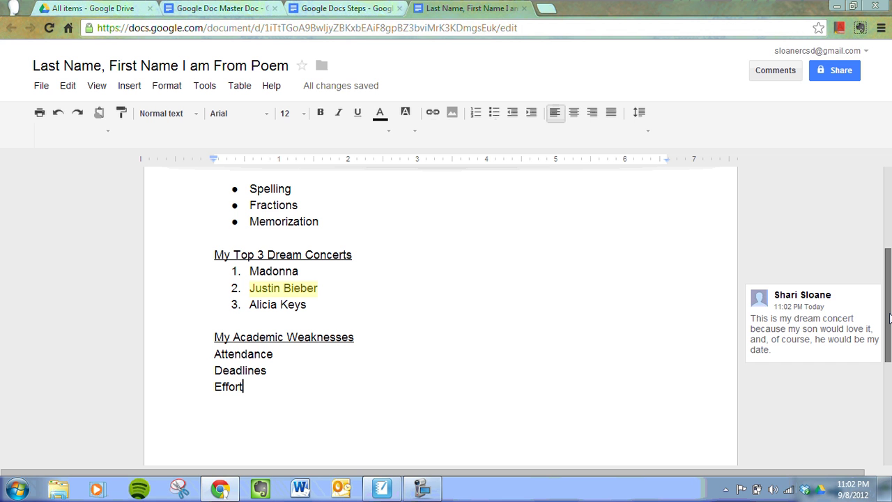
{"action": "key", "text": "Return"}
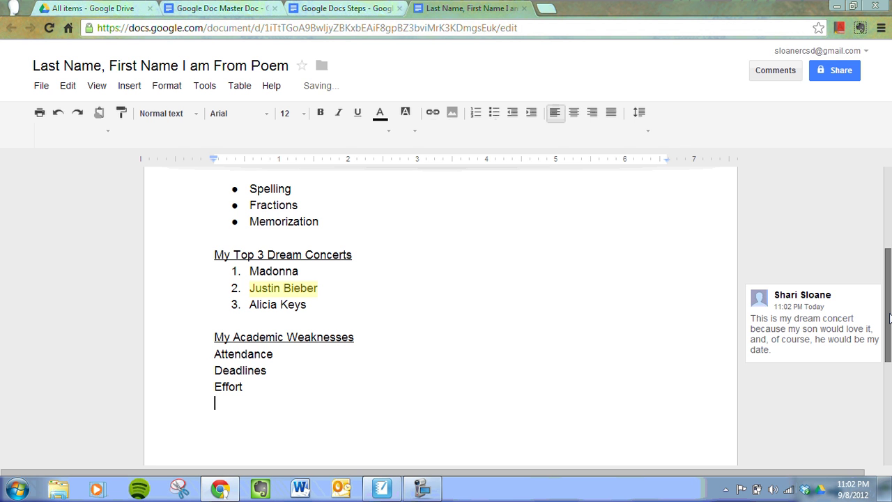
Make Attendance, Deadlines and Effort a bulleted list, then select Attendance
{"action": "left_click_drag", "start_coordinate": [251, 388], "coordinate": [198, 362]}
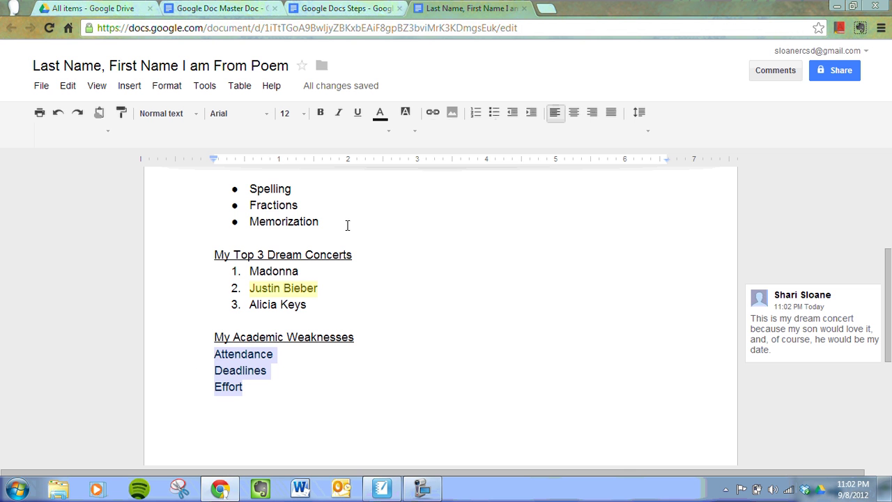
{"action": "left_click", "coordinate": [494, 113]}
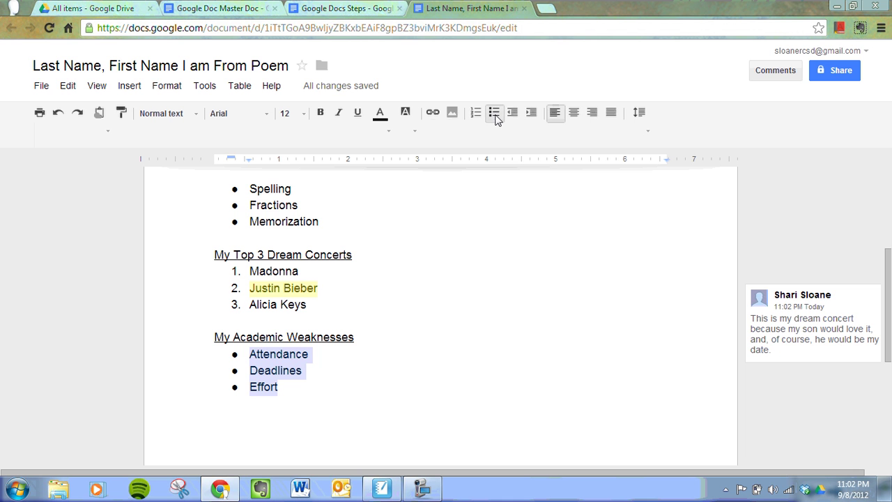
{"action": "left_click", "coordinate": [409, 357]}
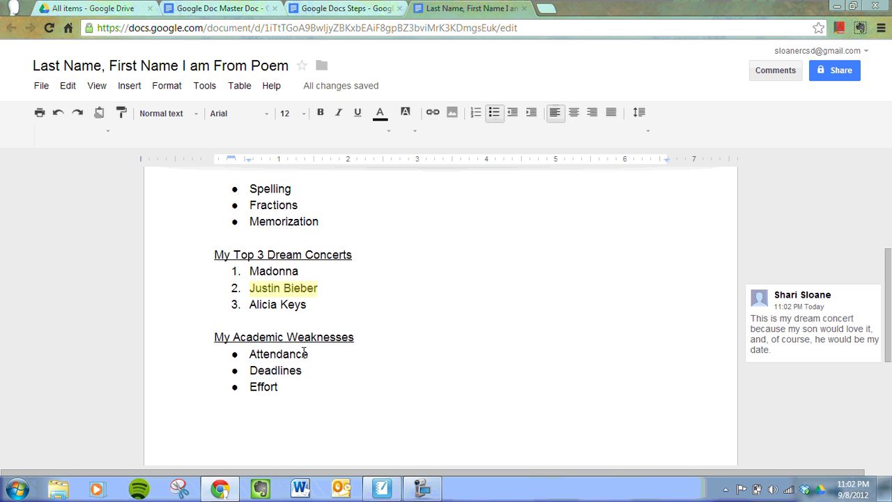
{"action": "left_click_drag", "start_coordinate": [308, 354], "coordinate": [249, 354]}
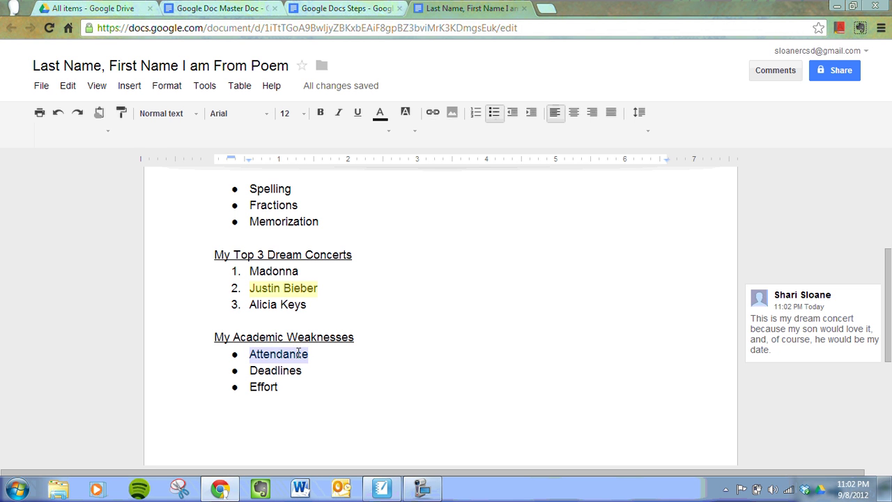
Highlight Attendance in light blue and advance the slideshow to the 'Thanks for watching!' slide
{"action": "left_click", "coordinate": [407, 115]}
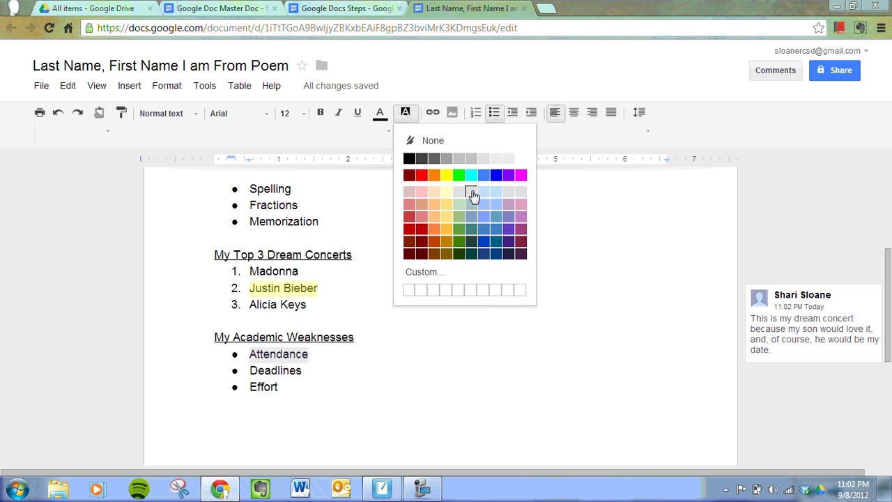
{"action": "left_click", "coordinate": [497, 204]}
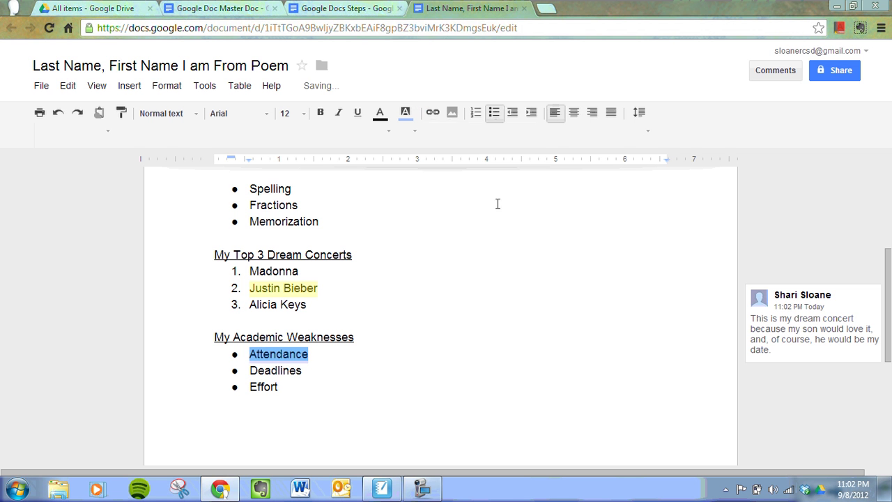
{"action": "left_click", "coordinate": [480, 364]}
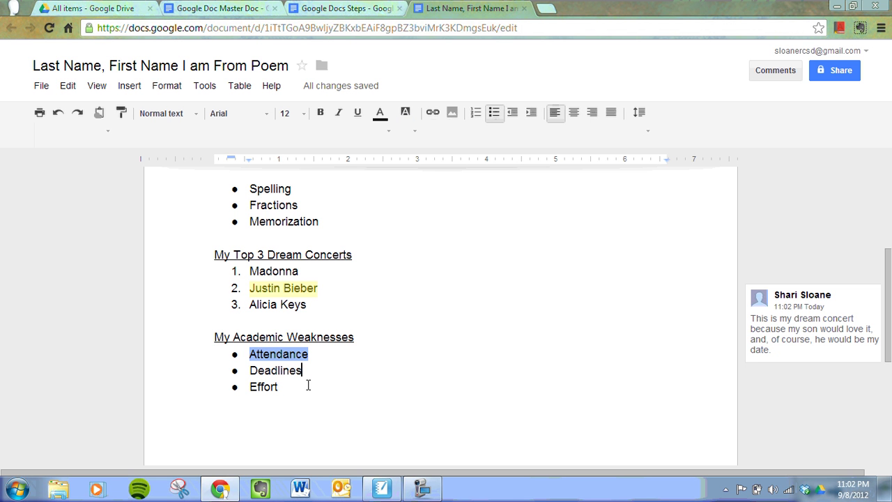
{"action": "left_click", "coordinate": [379, 491]}
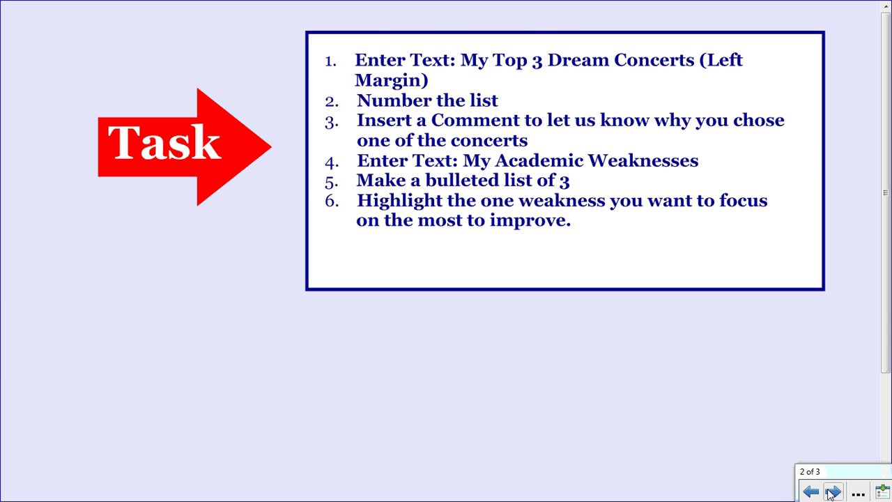
{"action": "left_click", "coordinate": [832, 492]}
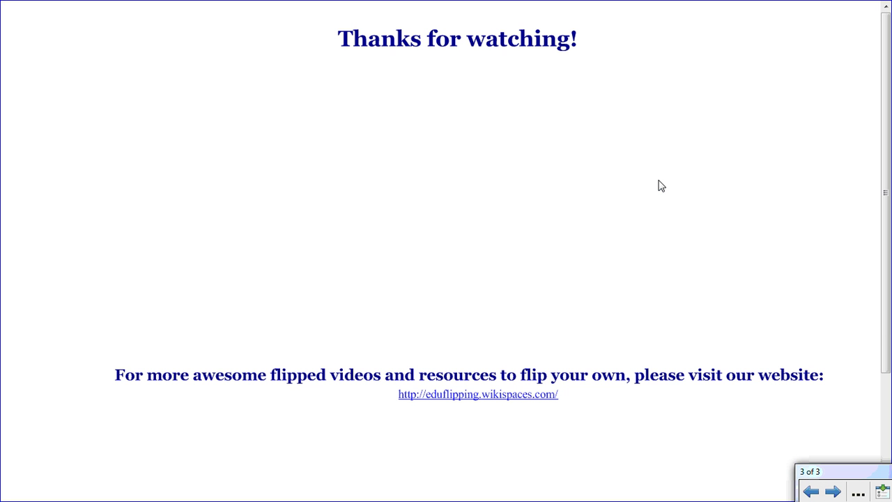